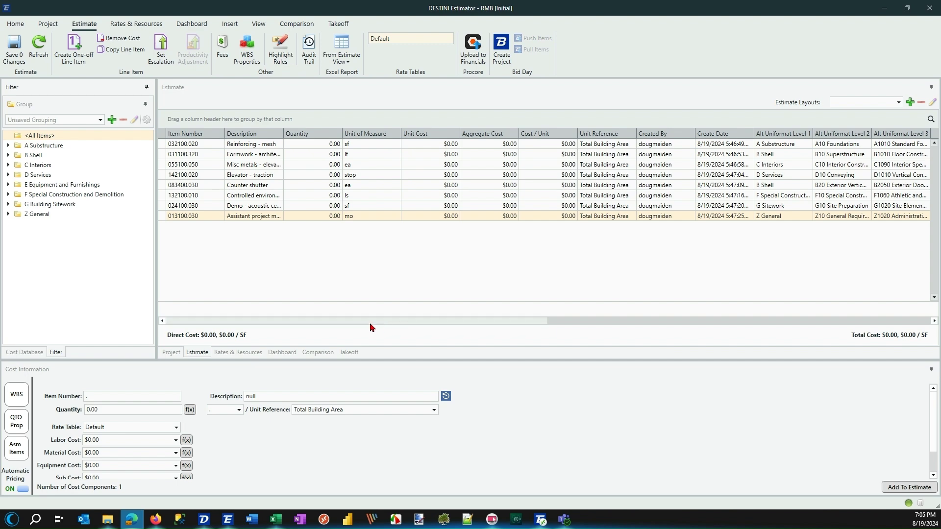
# - Apply Best Fit (all columns) from the Description header menu so every Estimate column fits its contents
pyautogui.moveTo(371, 328); pyautogui.dragTo(278, 314)
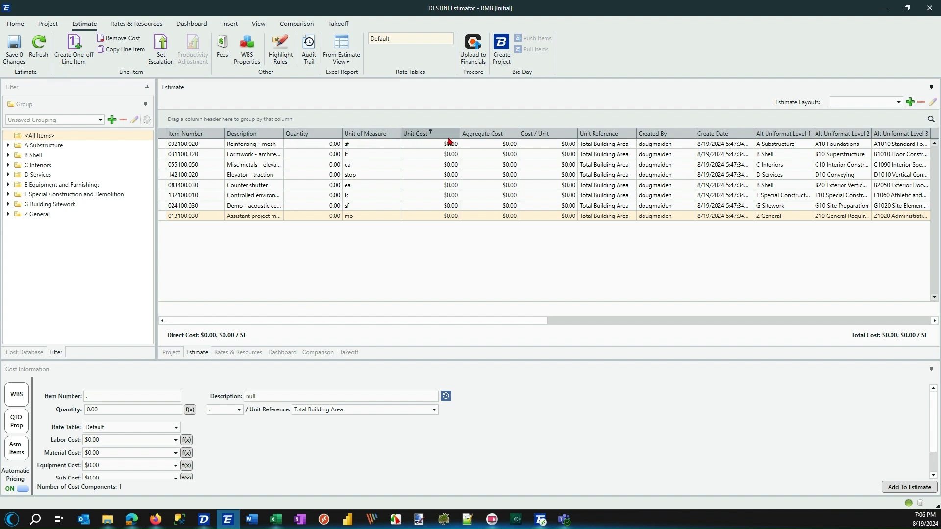
pyautogui.rightClick(269, 136)
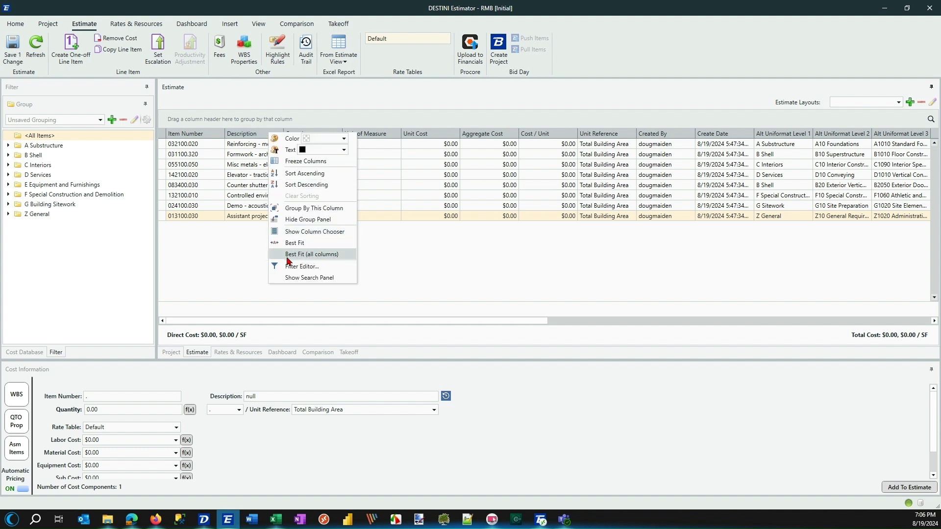
pyautogui.click(325, 258)
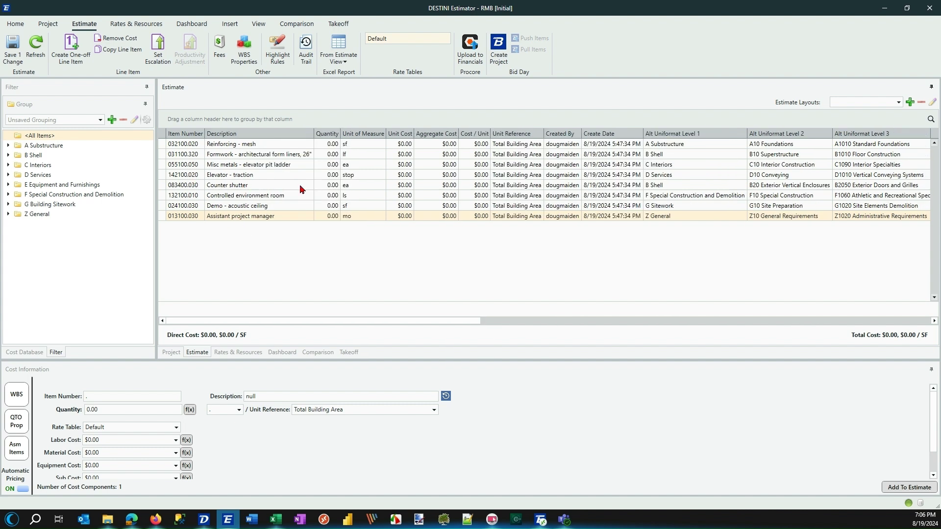
pyautogui.moveTo(441, 322); pyautogui.dragTo(372, 316)
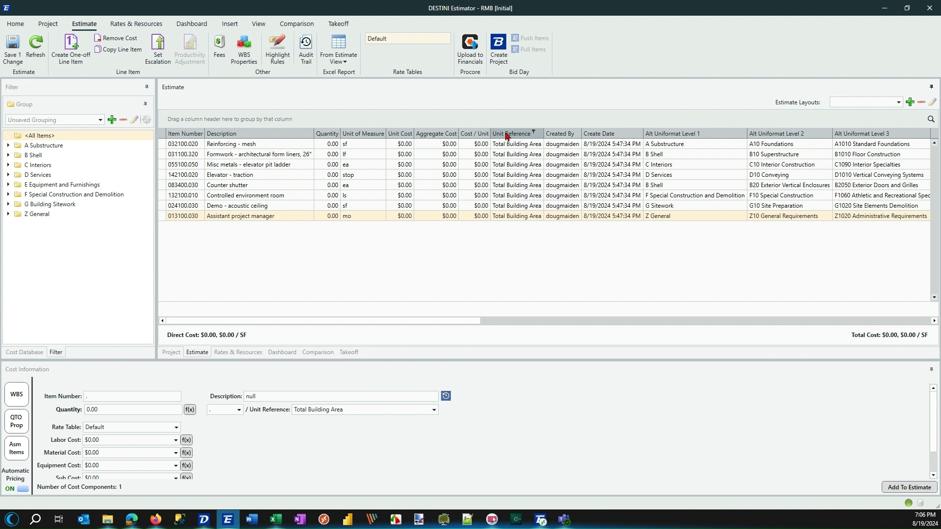
# - Remove the Unit Reference, Created By, Create Date, Alt Uniformat Levels 1–3, Alternate Name and Assembly Line Item columns
pyautogui.moveTo(507, 136); pyautogui.dragTo(561, 260)
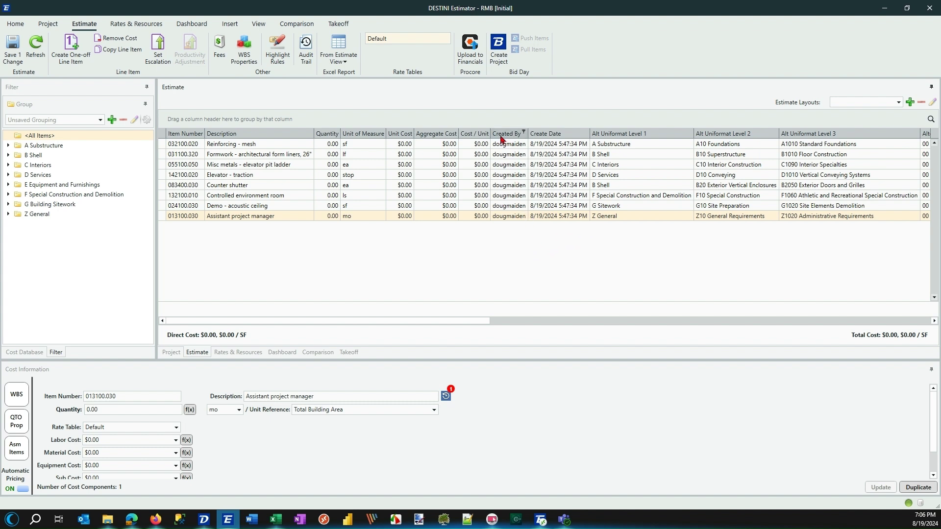
pyautogui.moveTo(501, 139); pyautogui.dragTo(561, 265)
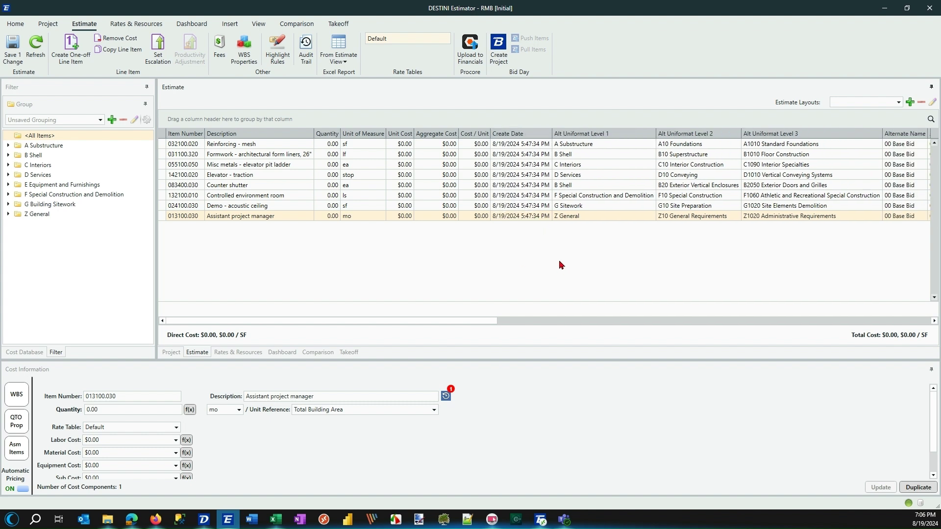
pyautogui.moveTo(499, 134); pyautogui.dragTo(563, 267)
pyautogui.moveTo(506, 139); pyautogui.dragTo(563, 280)
pyautogui.moveTo(510, 134); pyautogui.dragTo(557, 259)
pyautogui.moveTo(506, 133); pyautogui.dragTo(549, 254)
pyautogui.moveTo(513, 135); pyautogui.dragTo(558, 265)
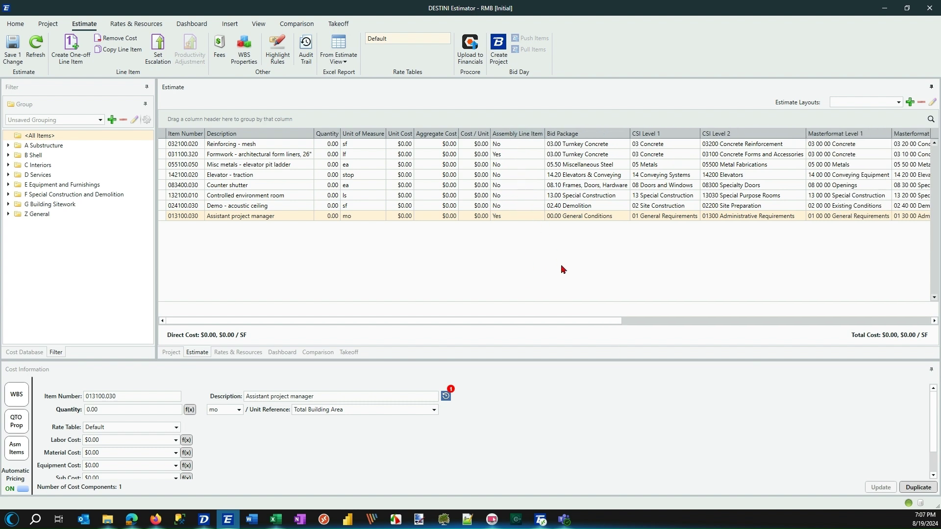
pyautogui.moveTo(514, 141); pyautogui.dragTo(550, 257)
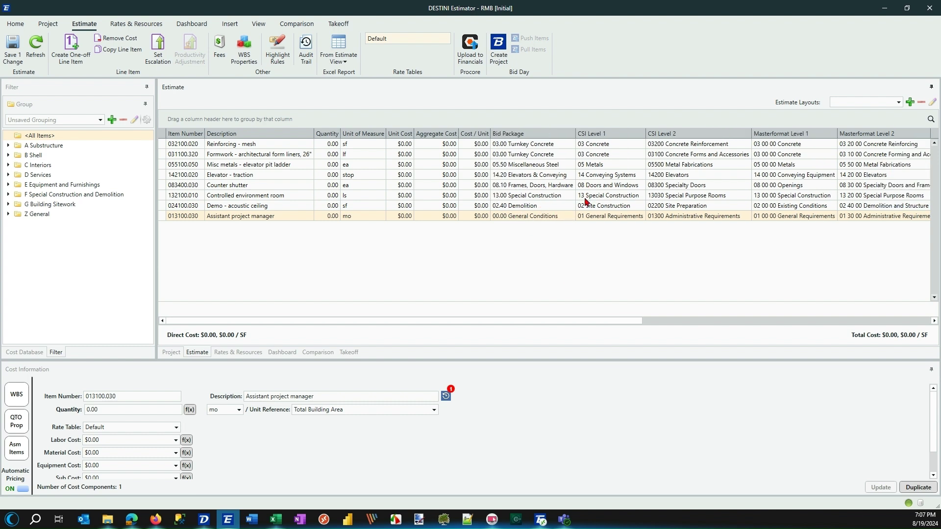
# - Remove the CSI Level 1–2 and Masterformat Level 1–2 columns
pyautogui.moveTo(596, 135); pyautogui.dragTo(626, 231)
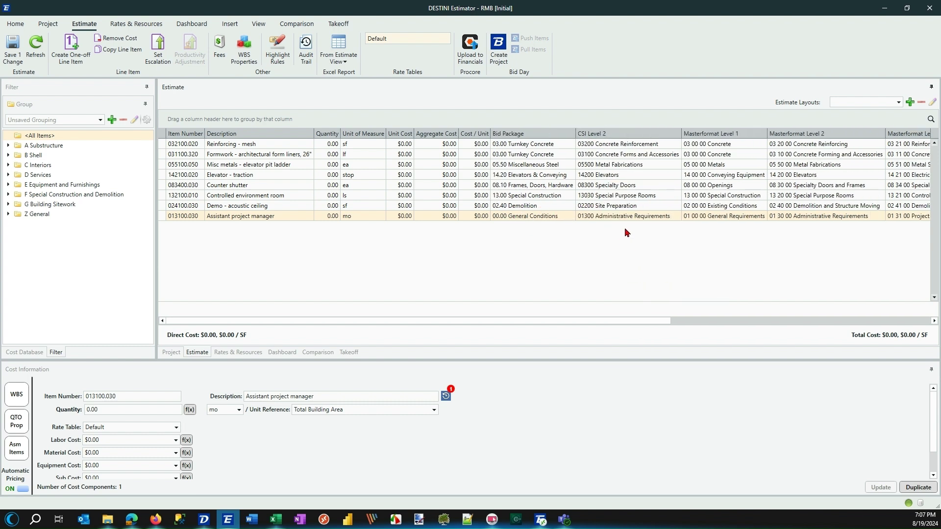
pyautogui.moveTo(593, 140); pyautogui.dragTo(623, 274)
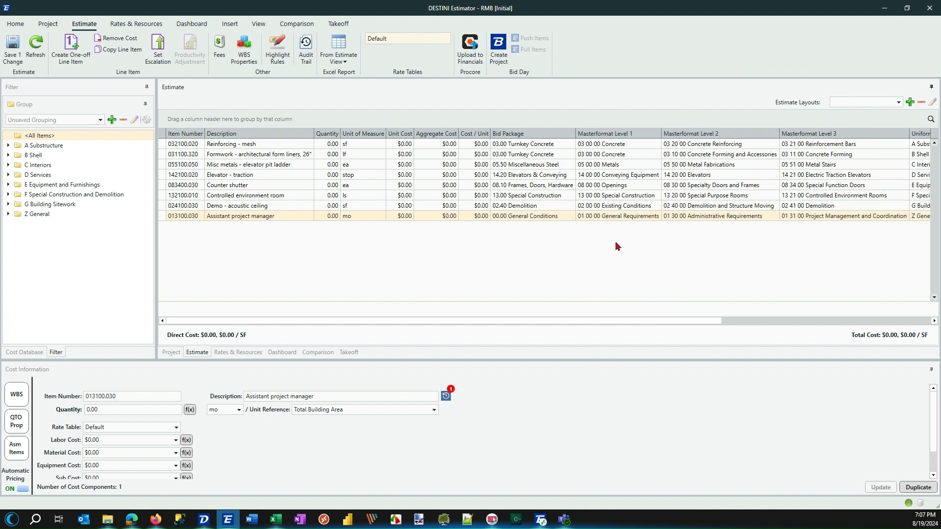
pyautogui.moveTo(594, 135); pyautogui.dragTo(625, 267)
pyautogui.moveTo(608, 142); pyautogui.dragTo(646, 278)
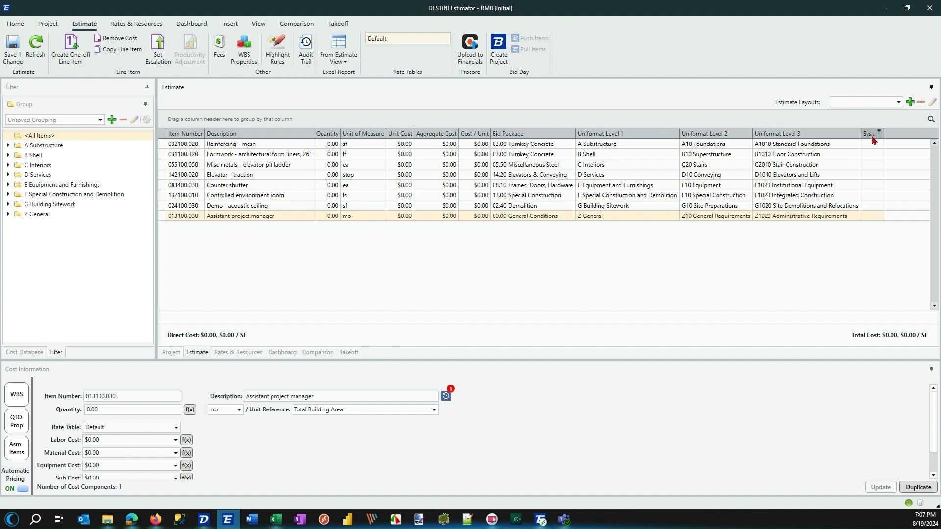
# - Group by System and Bid Package with Bid Package outermost, then drop System from grouping and grid
pyautogui.moveTo(873, 140); pyautogui.dragTo(214, 122)
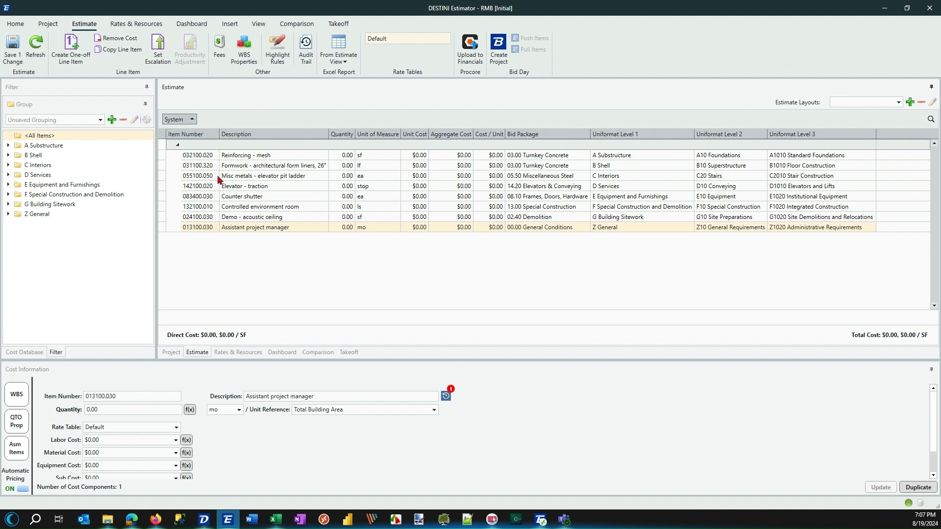
pyautogui.moveTo(525, 134); pyautogui.dragTo(234, 129)
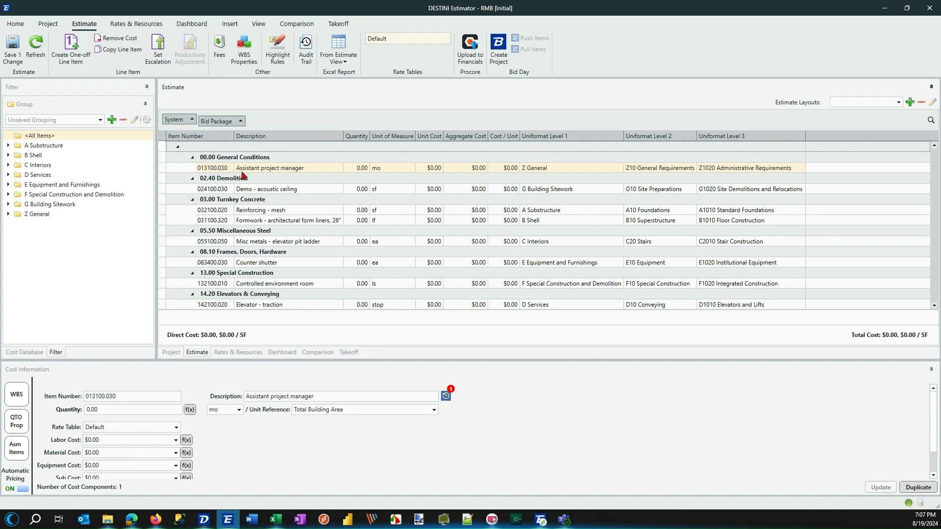
pyautogui.click(174, 120)
pyautogui.moveTo(173, 120); pyautogui.dragTo(260, 127)
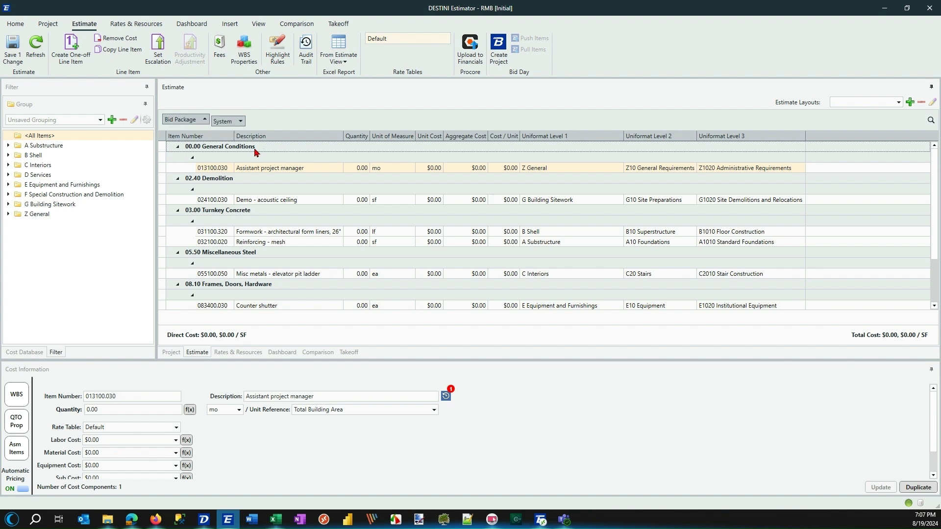
pyautogui.moveTo(223, 121); pyautogui.dragTo(328, 220)
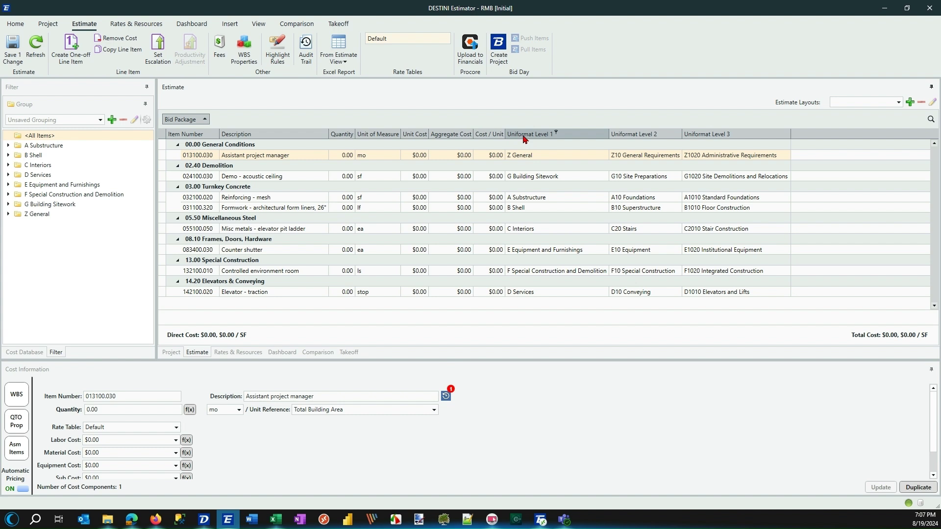
pyautogui.rightClick(524, 139)
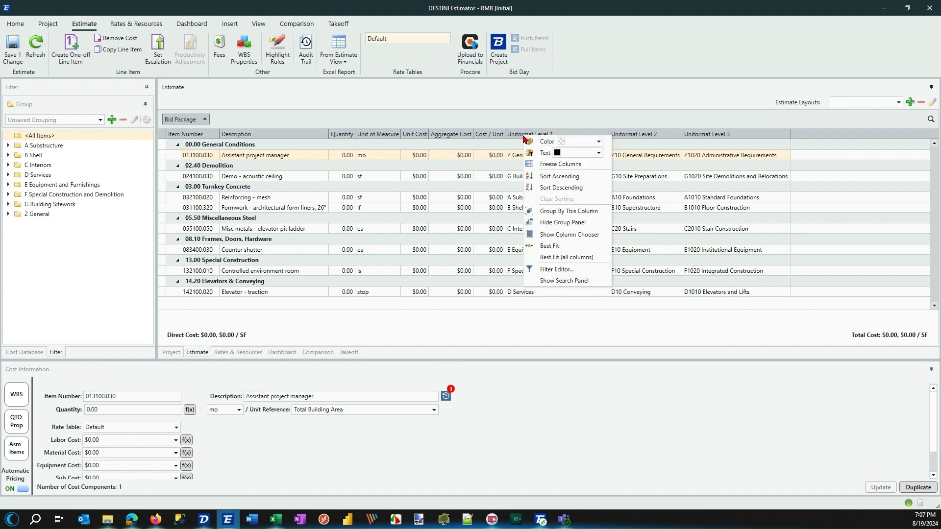
pyautogui.click(564, 234)
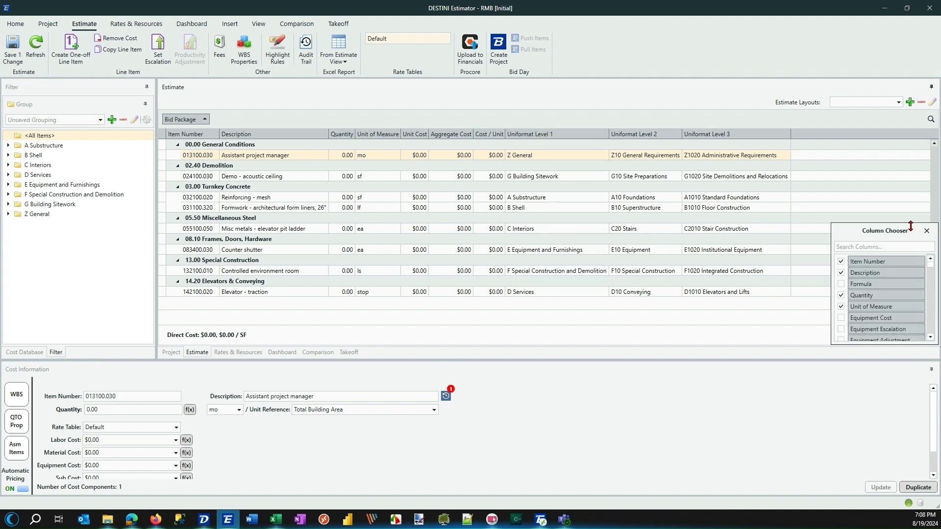
pyautogui.moveTo(883, 223); pyautogui.dragTo(883, 154)
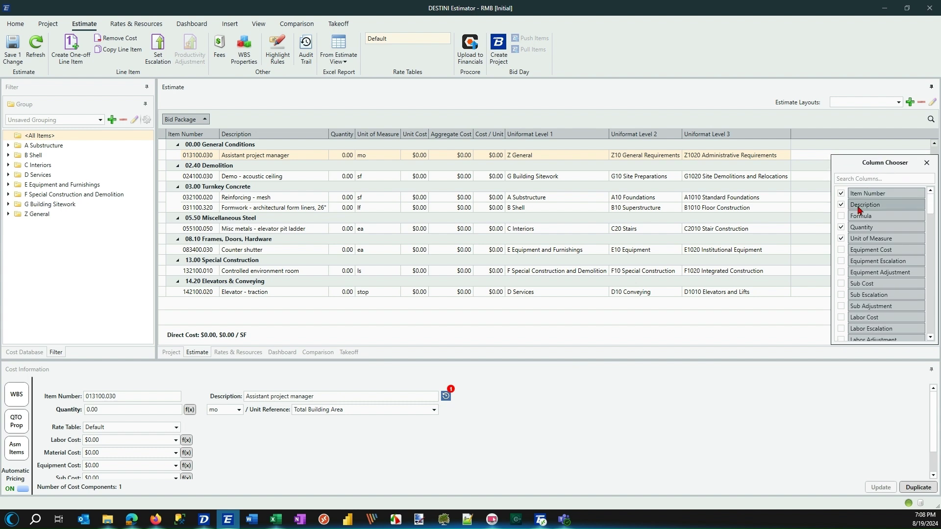
pyautogui.click(876, 179)
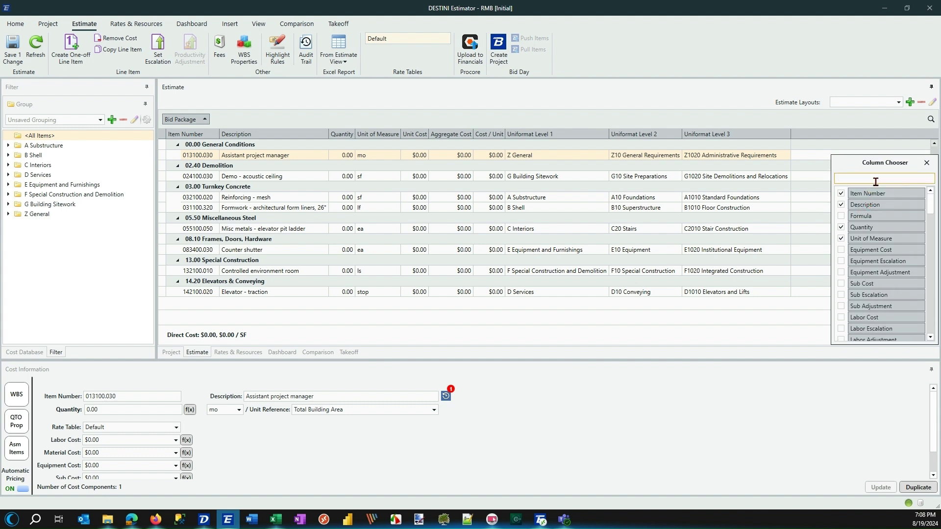
pyautogui.write('sy')
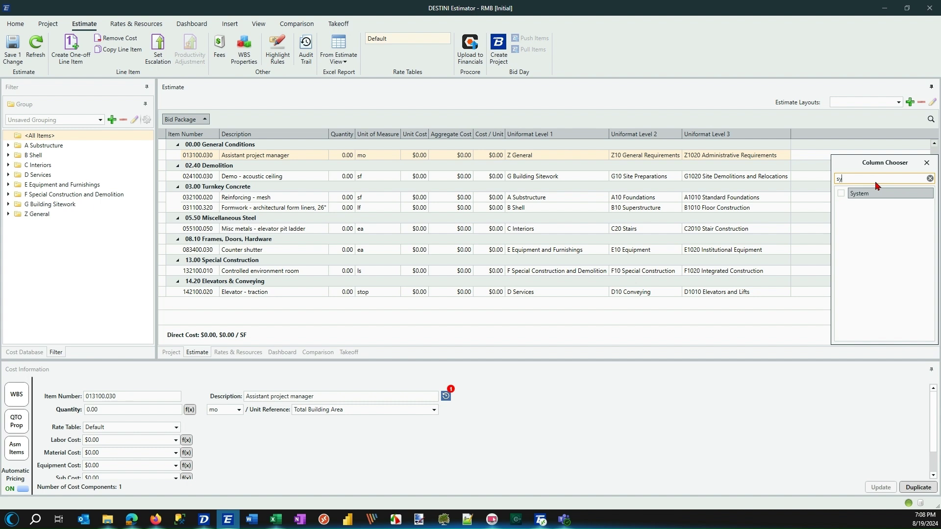
pyautogui.press('BackSpace')
pyautogui.press('BackSpace')
pyautogui.write('alt')
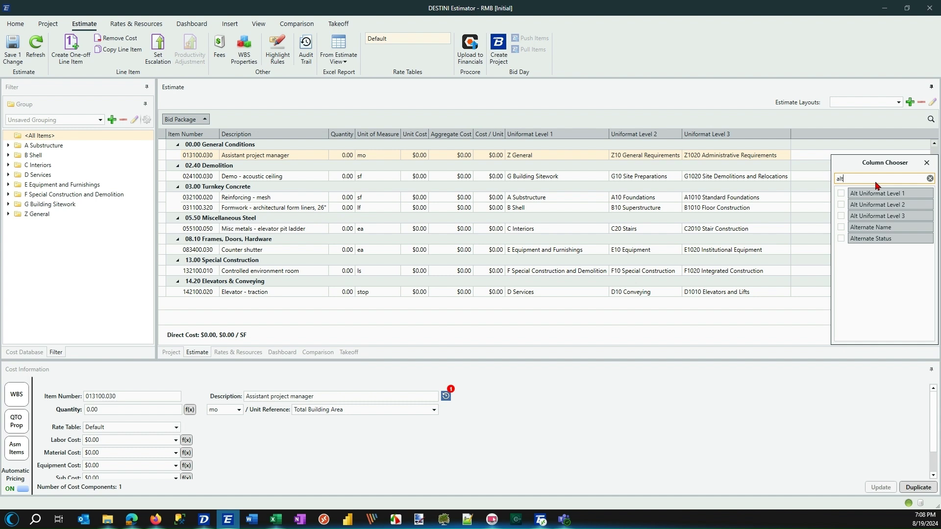
pyautogui.click(928, 163)
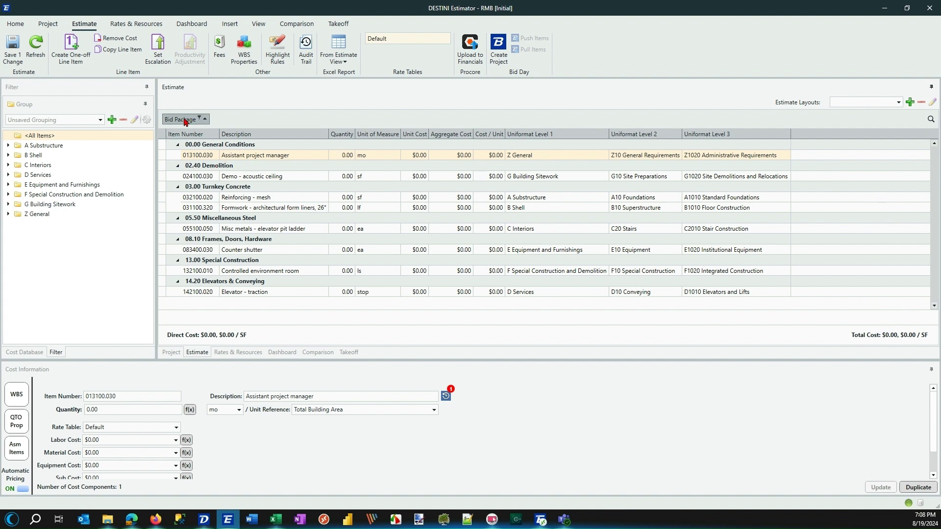
# - Drop the Bid Package grouping and group the line items by Uniformat Levels 1 and 2
pyautogui.moveTo(182, 121); pyautogui.dragTo(396, 249)
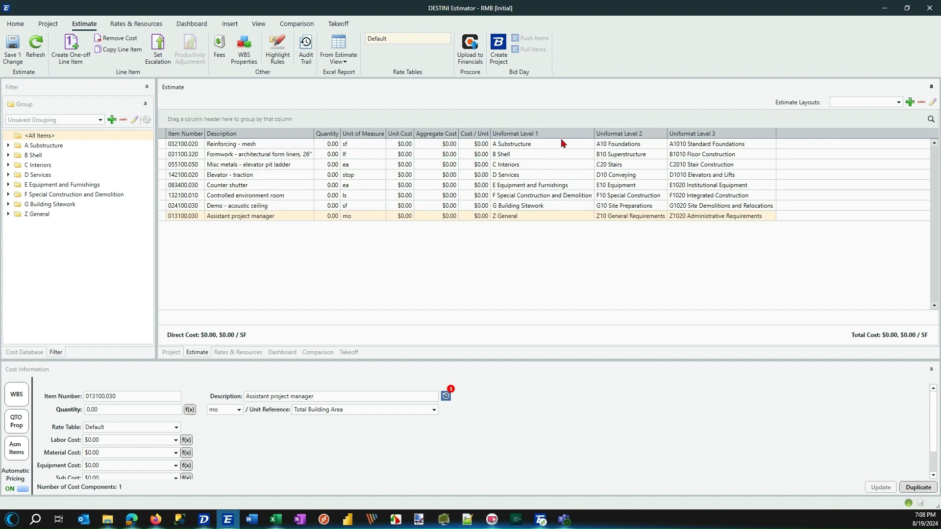
pyautogui.moveTo(538, 134); pyautogui.dragTo(322, 125)
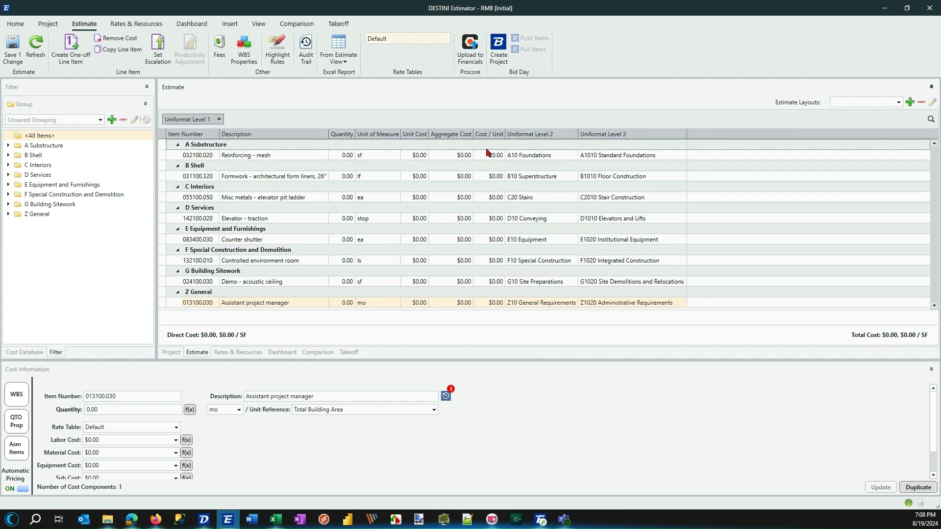
pyautogui.moveTo(544, 136); pyautogui.dragTo(413, 127)
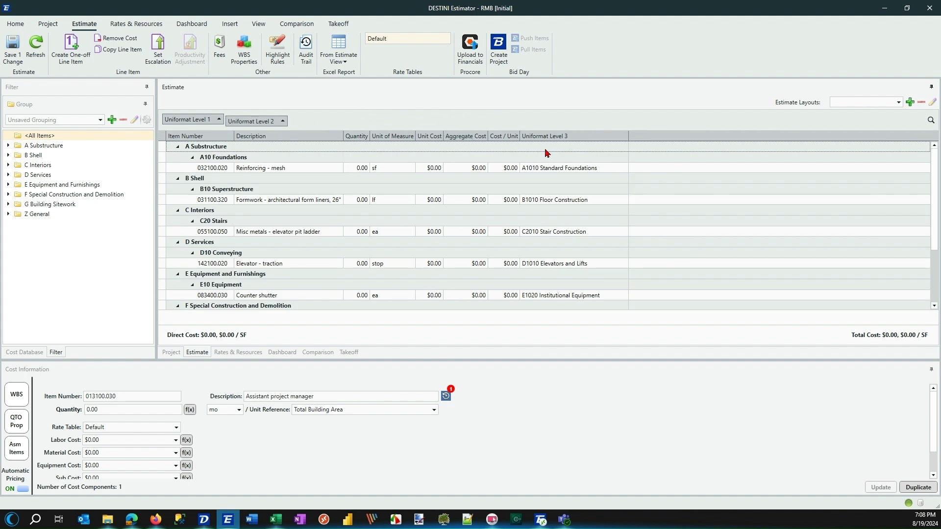
# - Add Uniformat Level 3 grouping, then remove all Uniformat groupings and their columns
pyautogui.moveTo(557, 137); pyautogui.dragTo(354, 209)
pyautogui.moveTo(260, 126); pyautogui.dragTo(300, 186)
pyautogui.moveTo(196, 119); pyautogui.dragTo(357, 209)
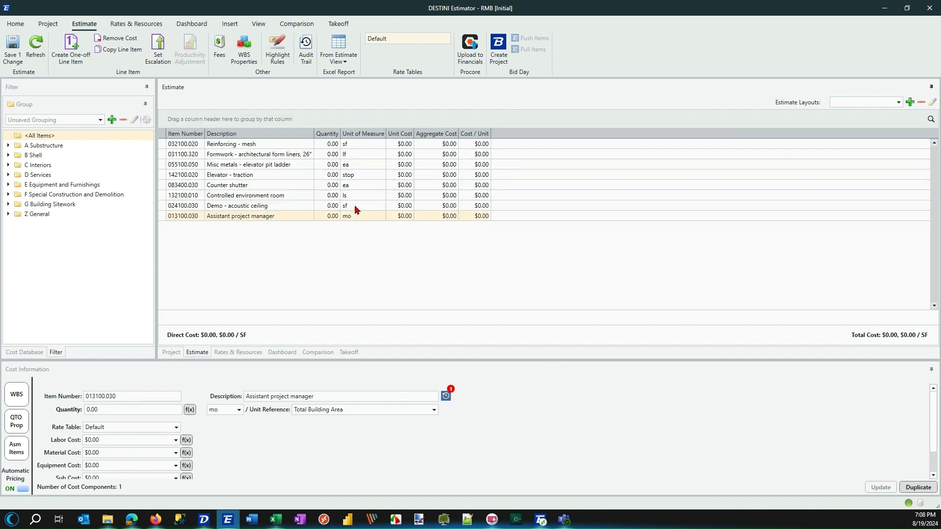